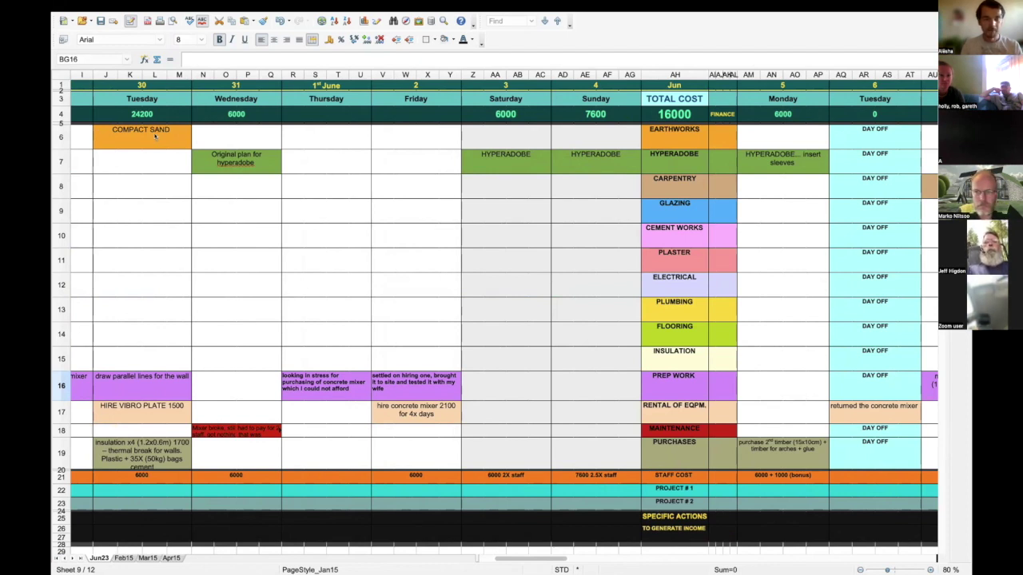
# Enter 3000 as the staff cost for Saturday 10 June
pyautogui.hscroll(-3, 156, 138)
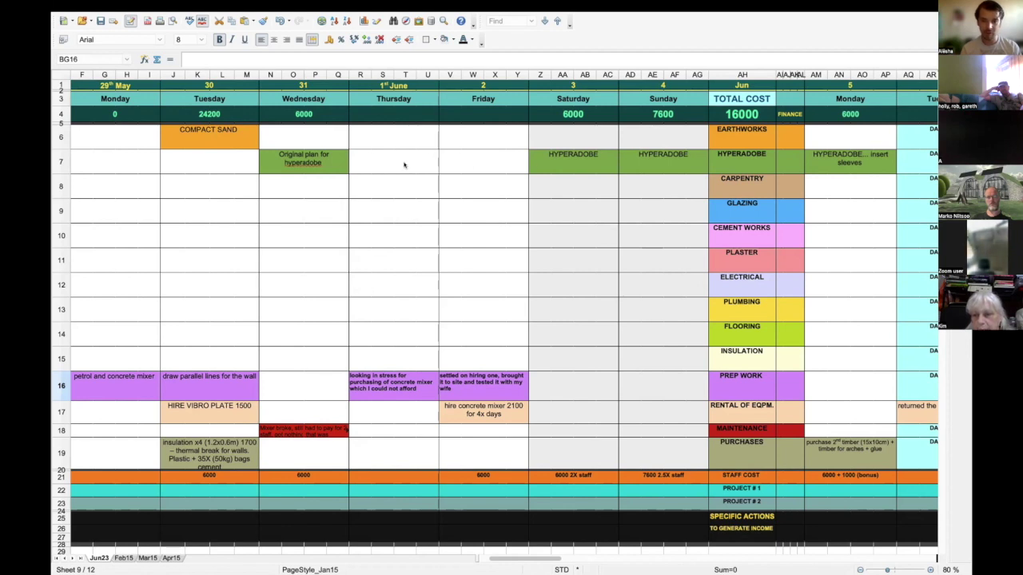
pyautogui.hscroll(3, 575, 166)
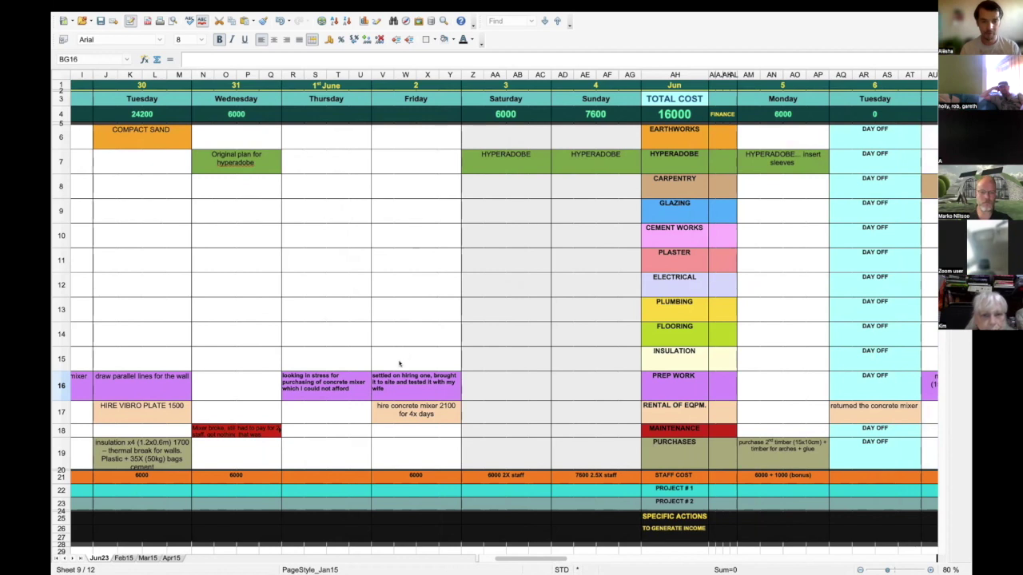
pyautogui.hscroll(6, 459, 357)
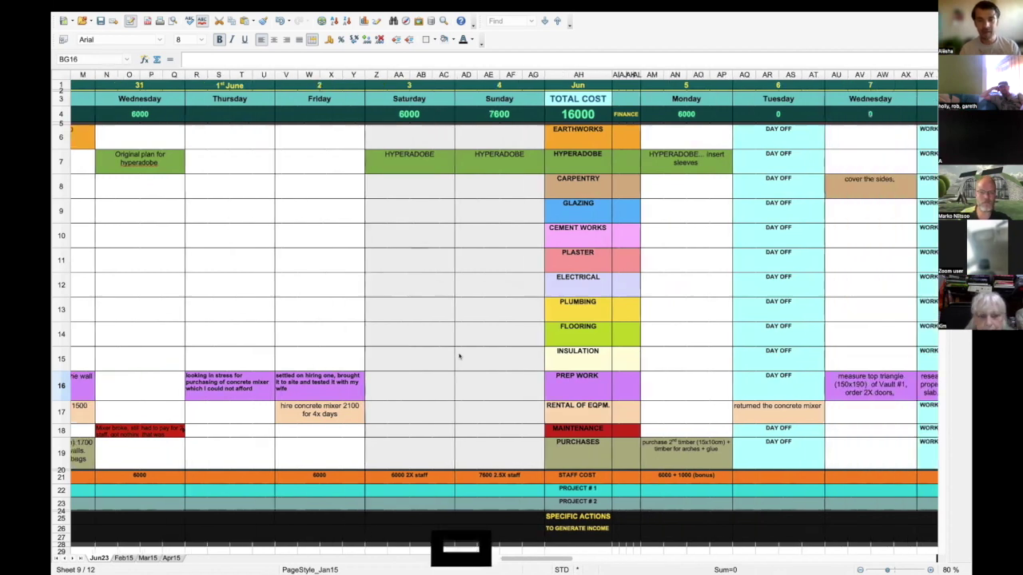
pyautogui.hscroll(2, 460, 357)
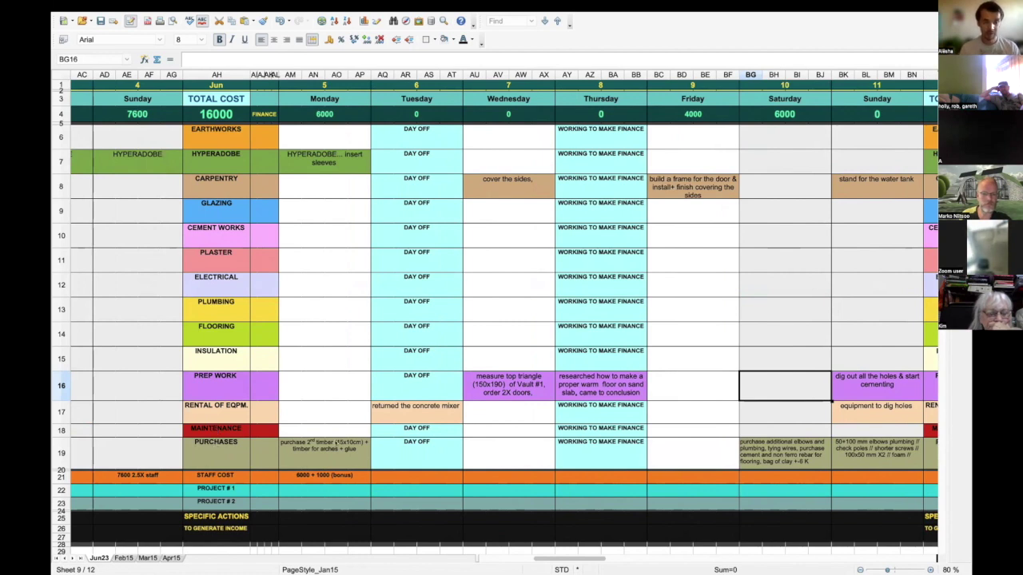
pyautogui.hscroll(3, 559, 459)
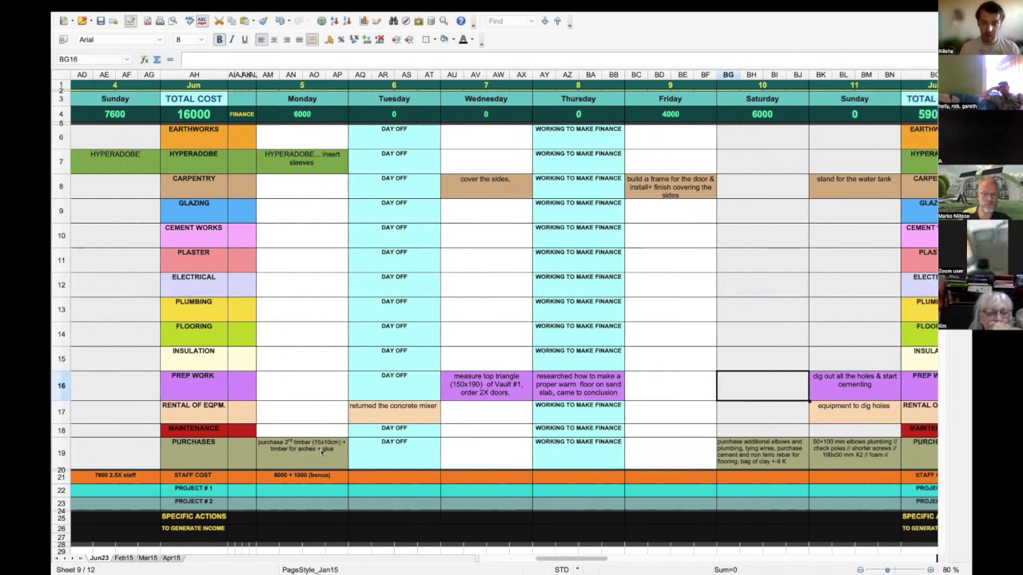
pyautogui.click(727, 474)
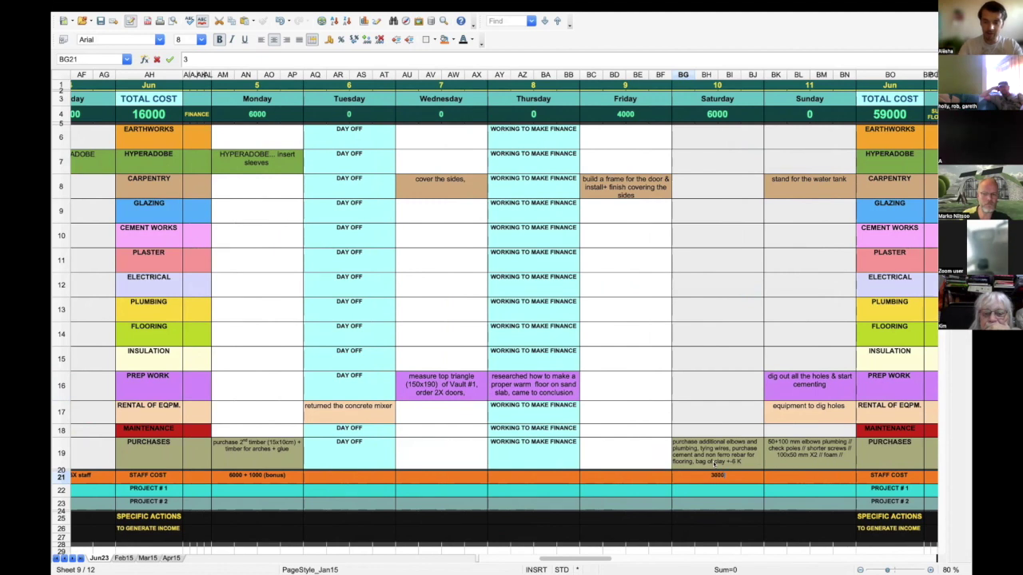
pyautogui.press('Return')
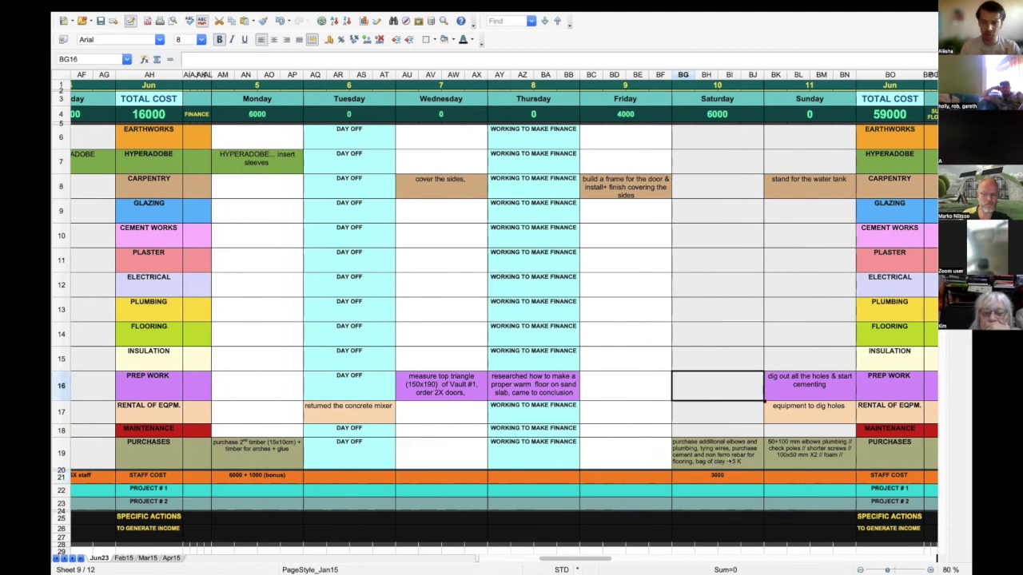
# Check the purchases note for Saturday 10 June and clear that day's staff cost
pyautogui.click(733, 461)
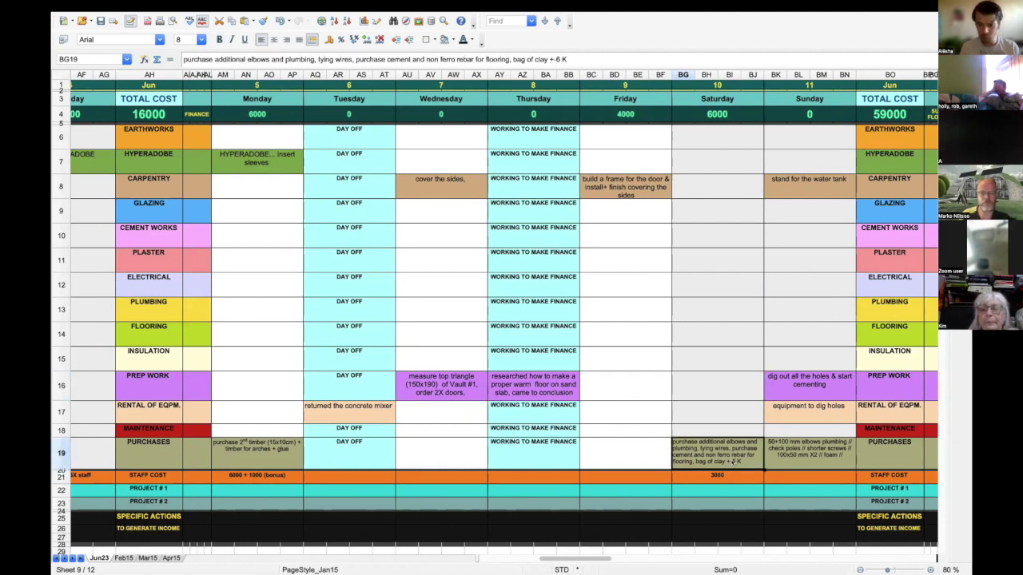
pyautogui.doubleClick(734, 462)
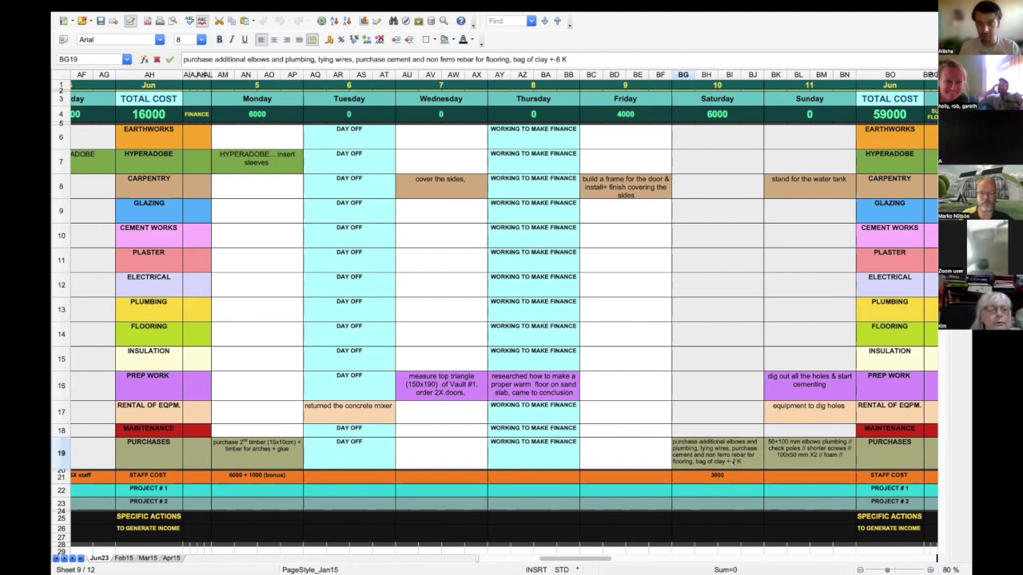
pyautogui.click(719, 475)
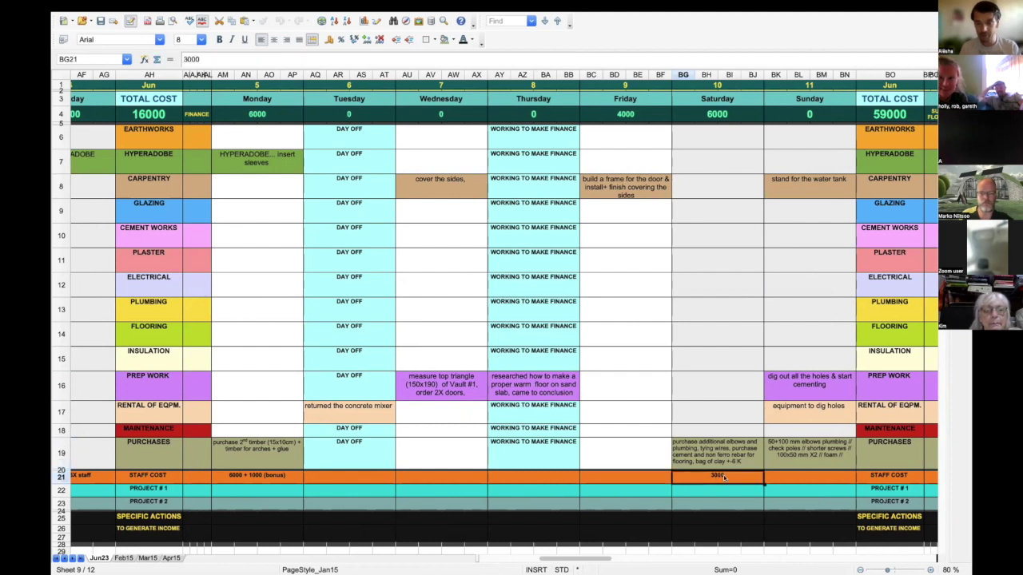
pyautogui.press('Delete')
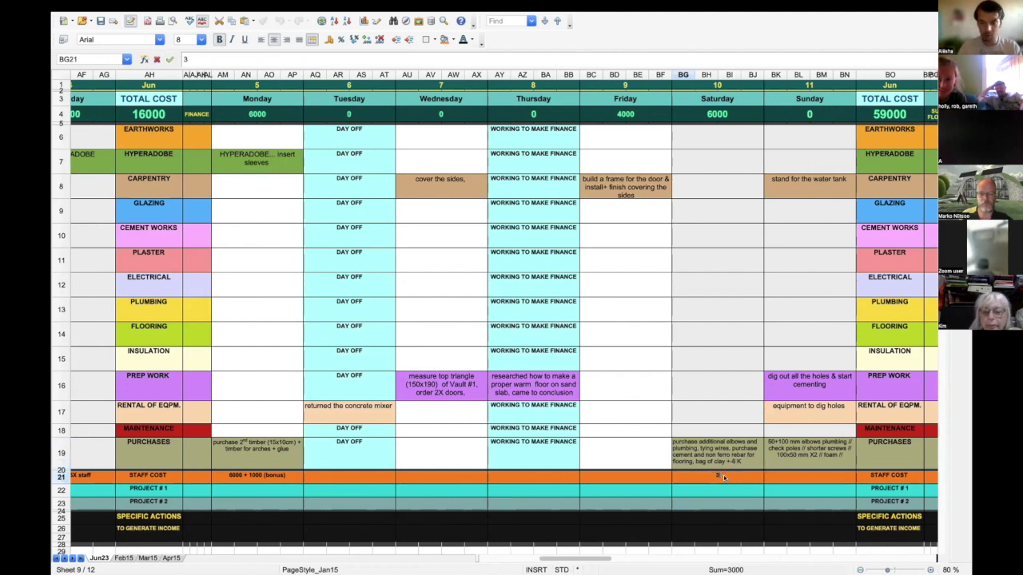
pyautogui.press('Up')
pyautogui.press('Up')
pyautogui.press('Up')
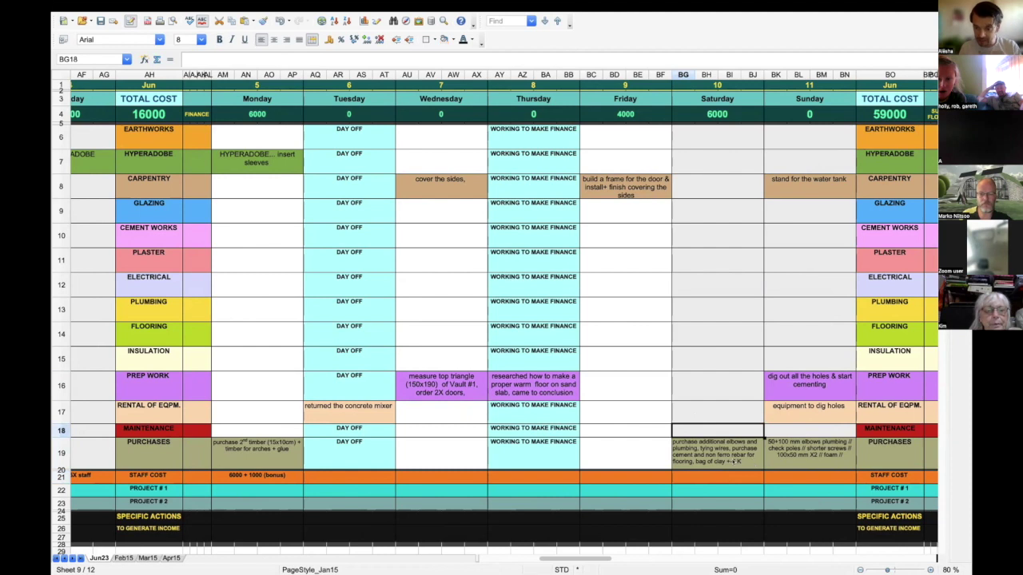
pyautogui.click(723, 476)
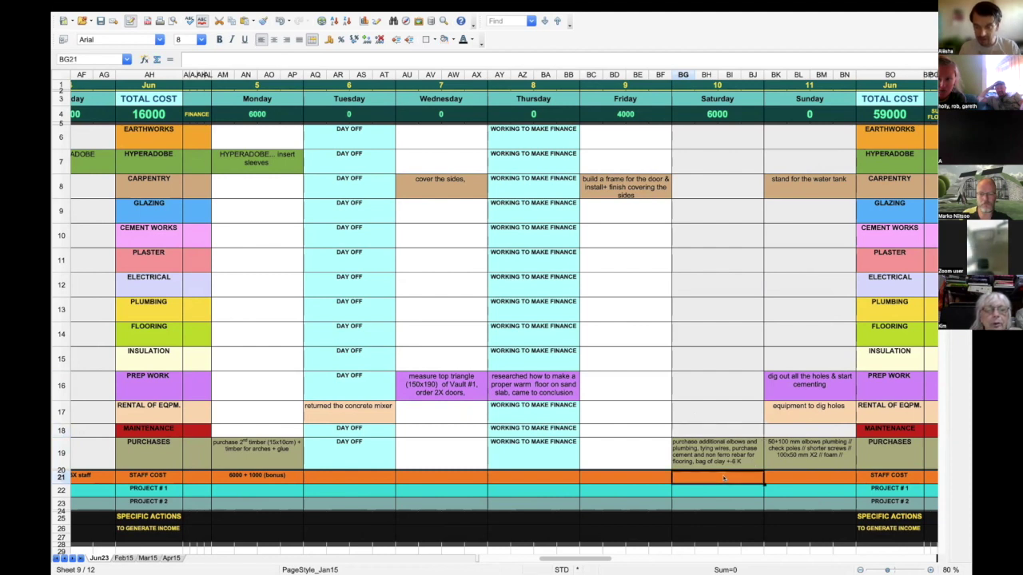
# Inspect the daily cost for Saturday 10 June and the FINANCE label beside that week's total cost
pyautogui.doubleClick(717, 112)
pyautogui.doubleClick(717, 111)
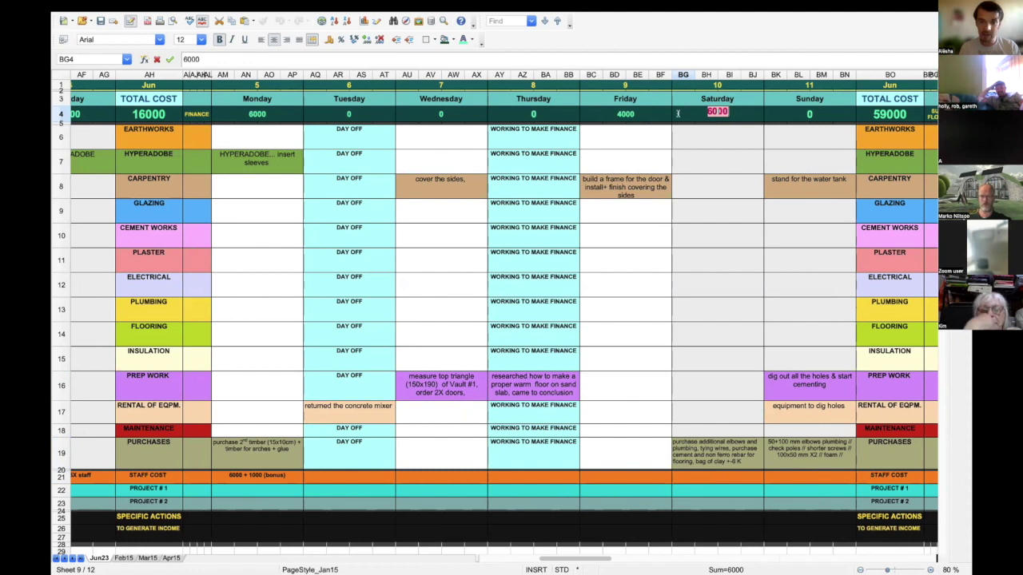
pyautogui.hscroll(-3, 677, 113)
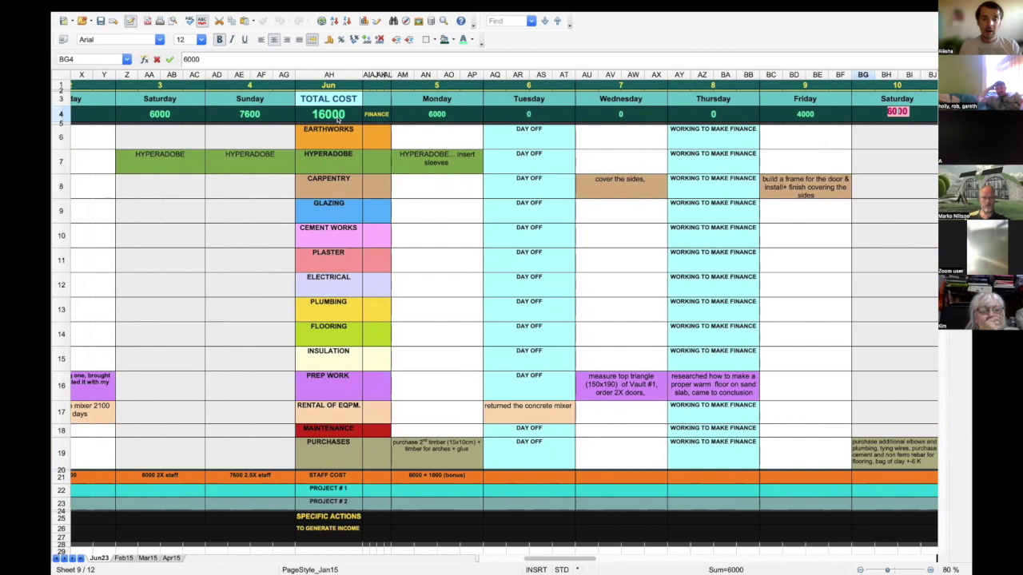
pyautogui.hscroll(1, 341, 120)
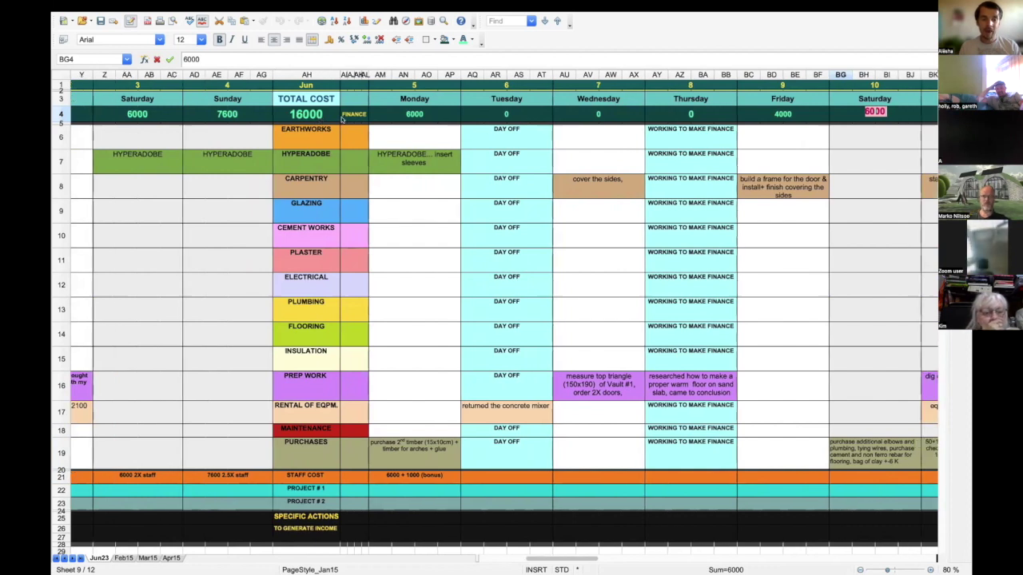
pyautogui.click(352, 115)
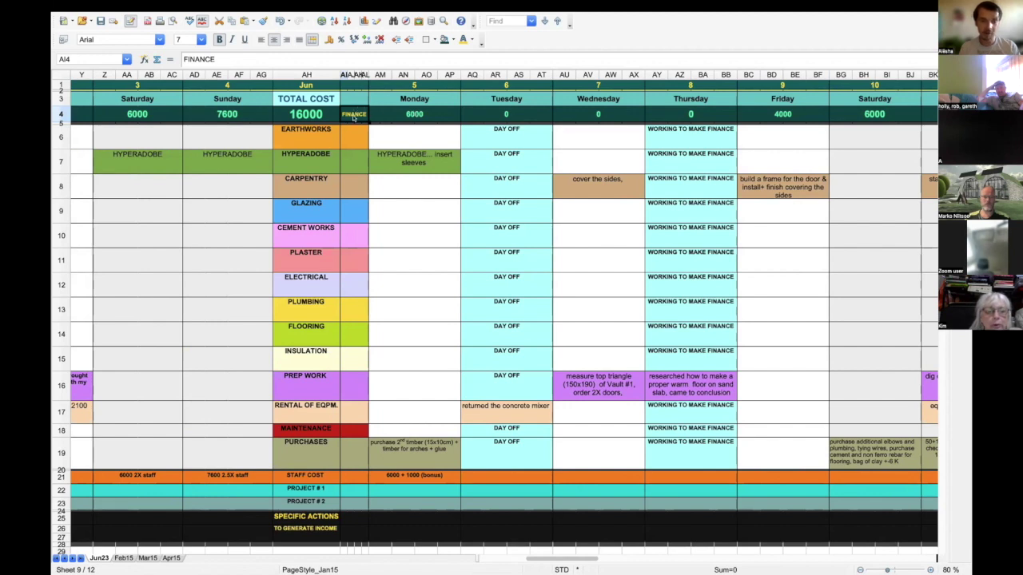
# Examine the tasks, purchases and daily costs of the SUB FLOOR week, 12 to 18 June, including Monday's cost
pyautogui.hscroll(1, 343, 117)
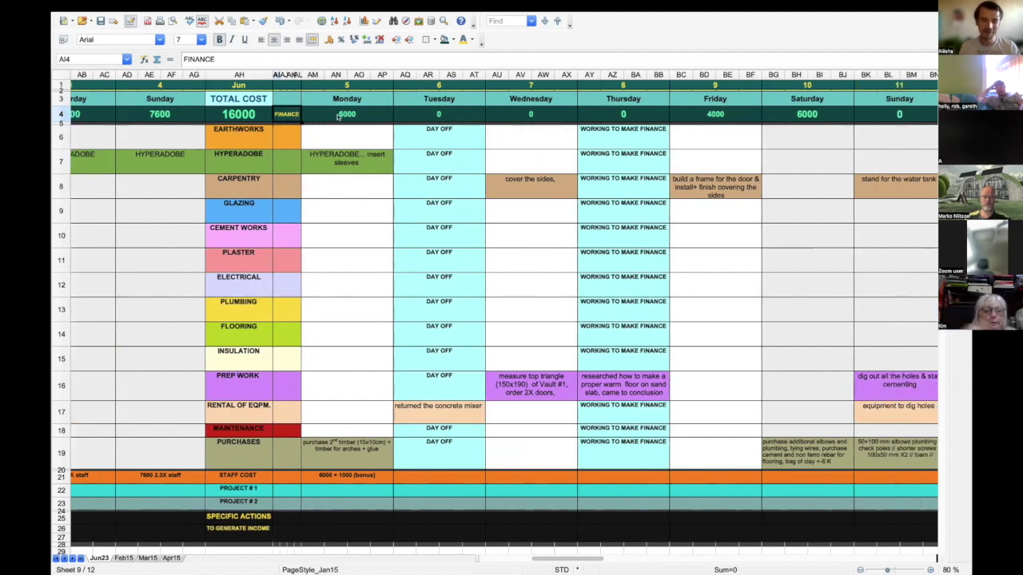
pyautogui.hscroll(10, 338, 116)
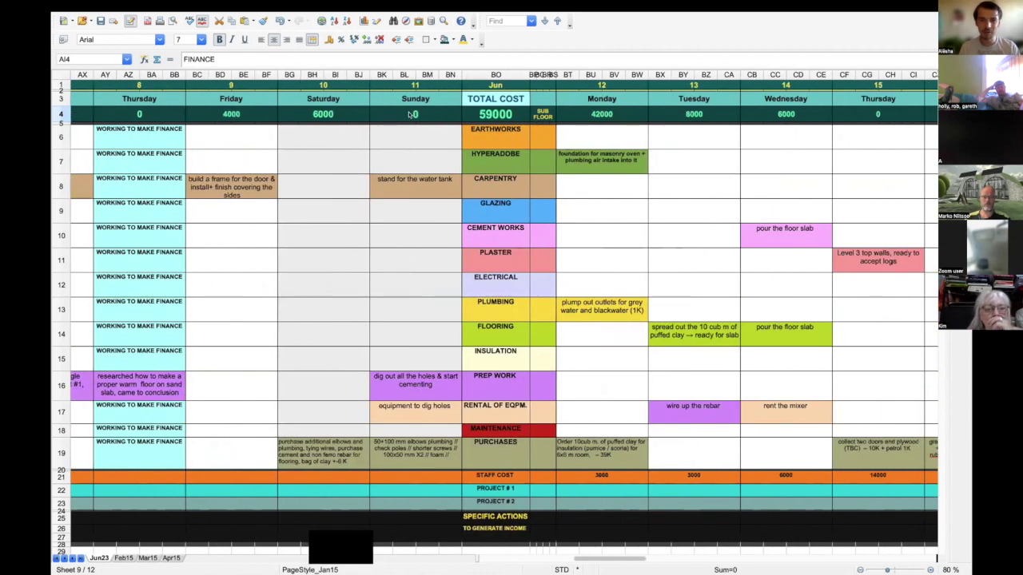
pyautogui.hscroll(2, 410, 115)
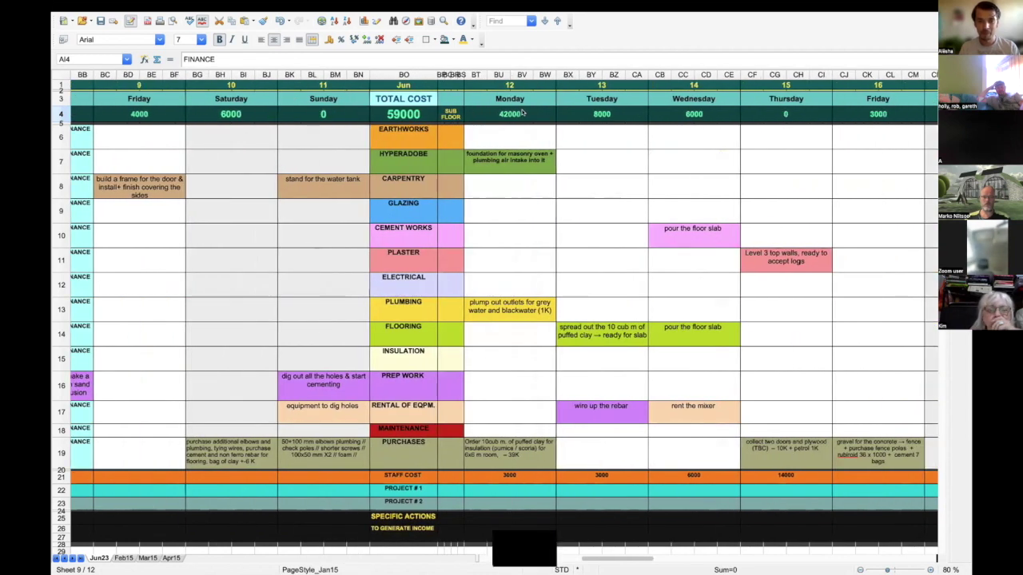
pyautogui.hscroll(3, 523, 114)
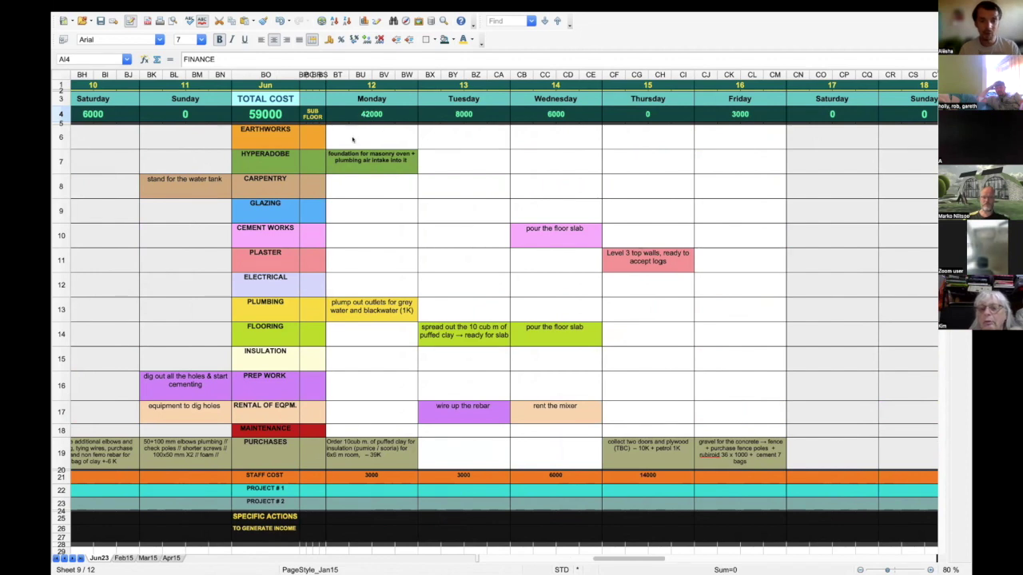
pyautogui.hscroll(3, 308, 114)
pyautogui.hscroll(4, 307, 114)
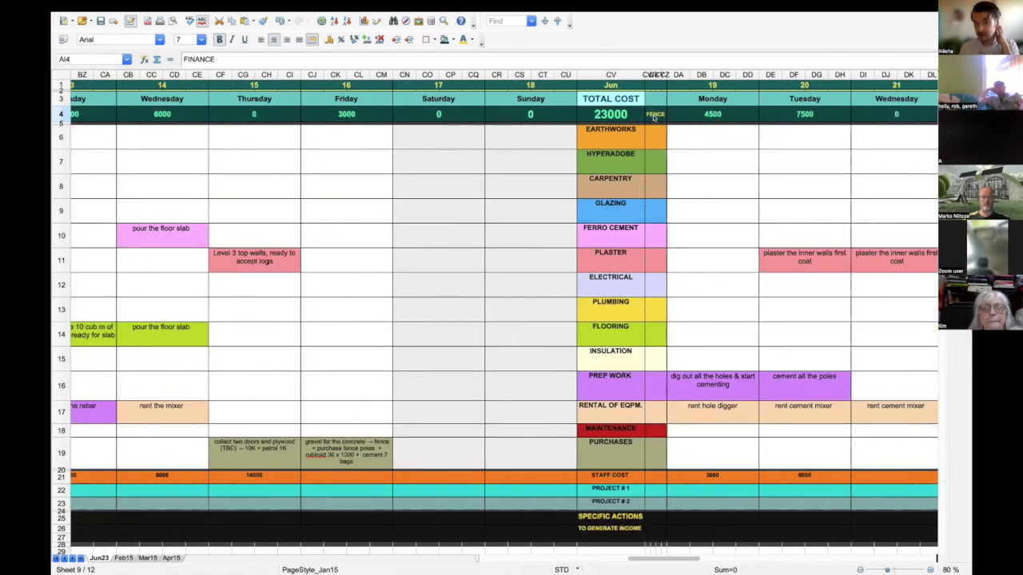
pyautogui.hscroll(-2, 357, 201)
pyautogui.hscroll(-2, 357, 200)
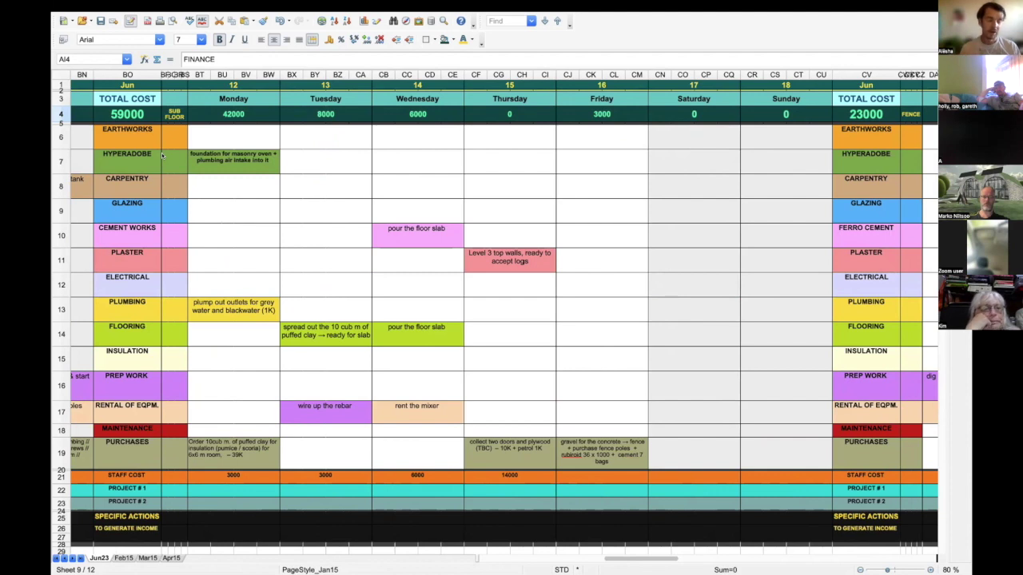
pyautogui.hscroll(-3, 165, 155)
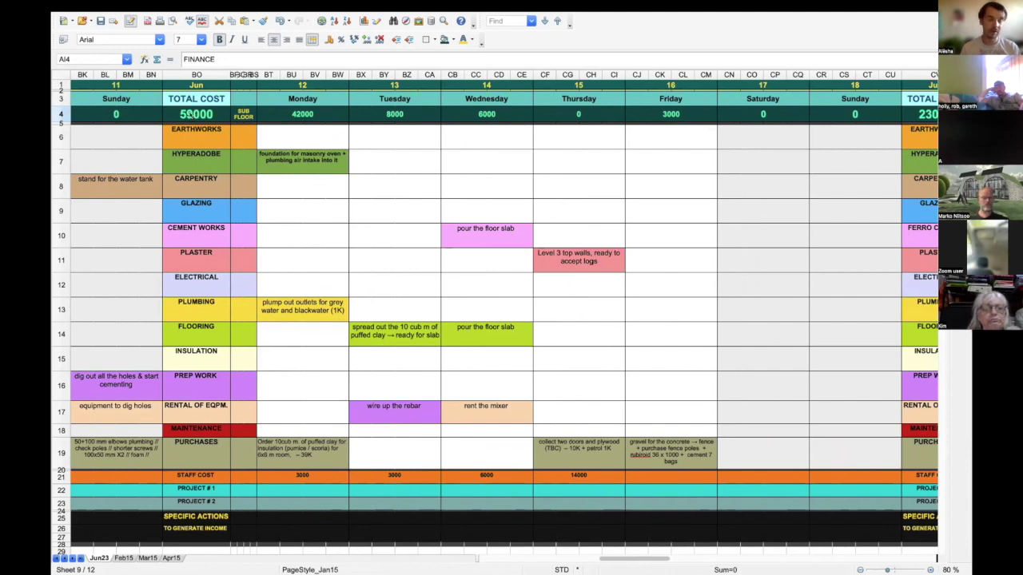
pyautogui.click(292, 116)
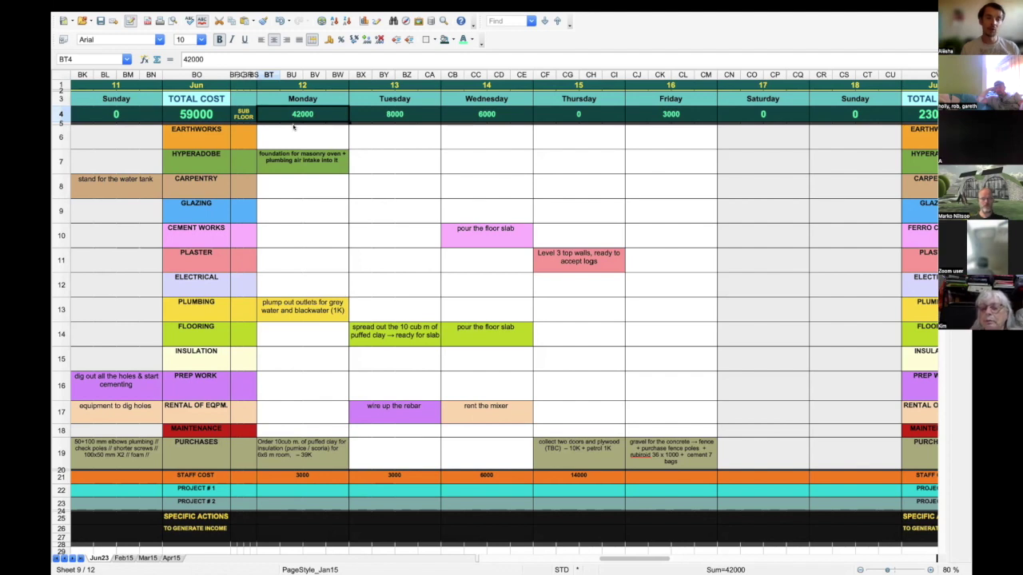
# Look ahead to the FENCE week starting 19 June and compare it with the SUB FLOOR week
pyautogui.hscroll(3, 293, 127)
pyautogui.hscroll(20, 294, 127)
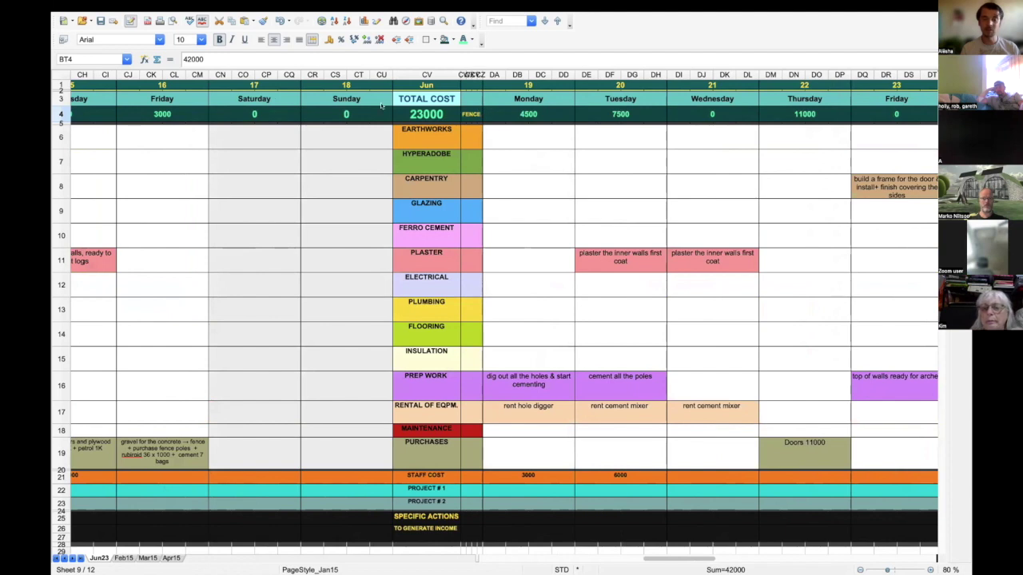
pyautogui.hscroll(-7, 511, 149)
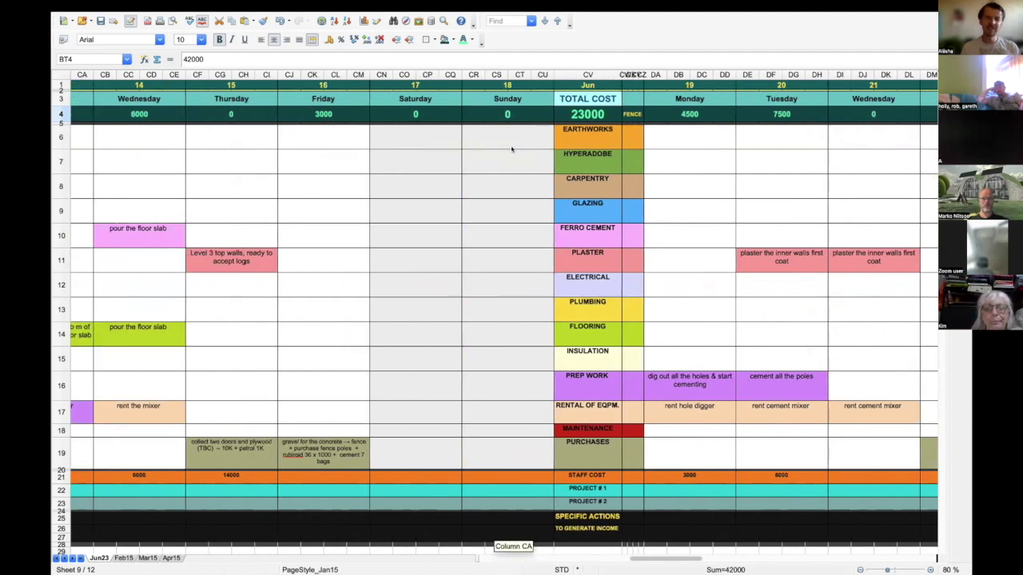
pyautogui.hscroll(-3, 511, 148)
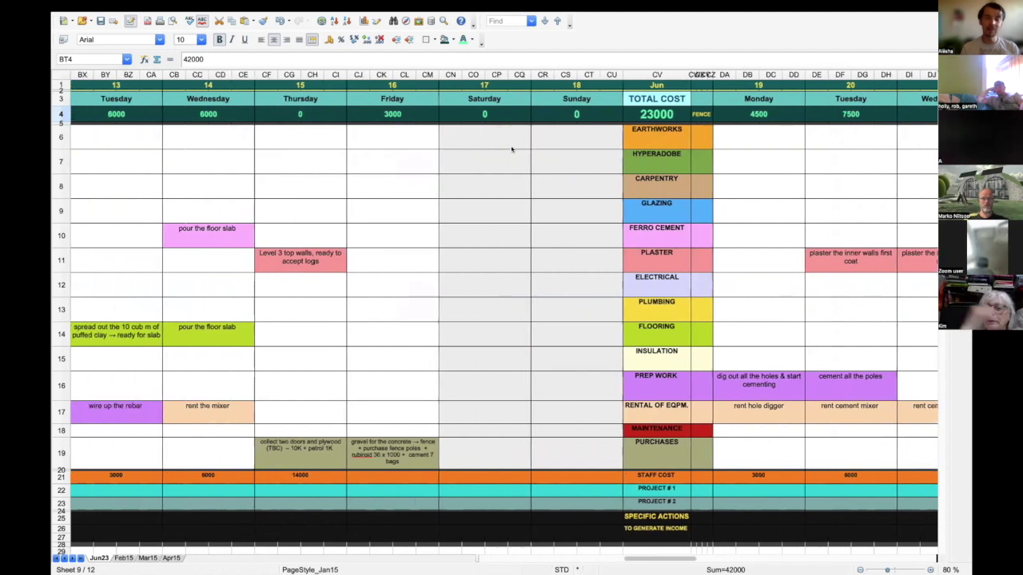
pyautogui.hscroll(-5, 512, 149)
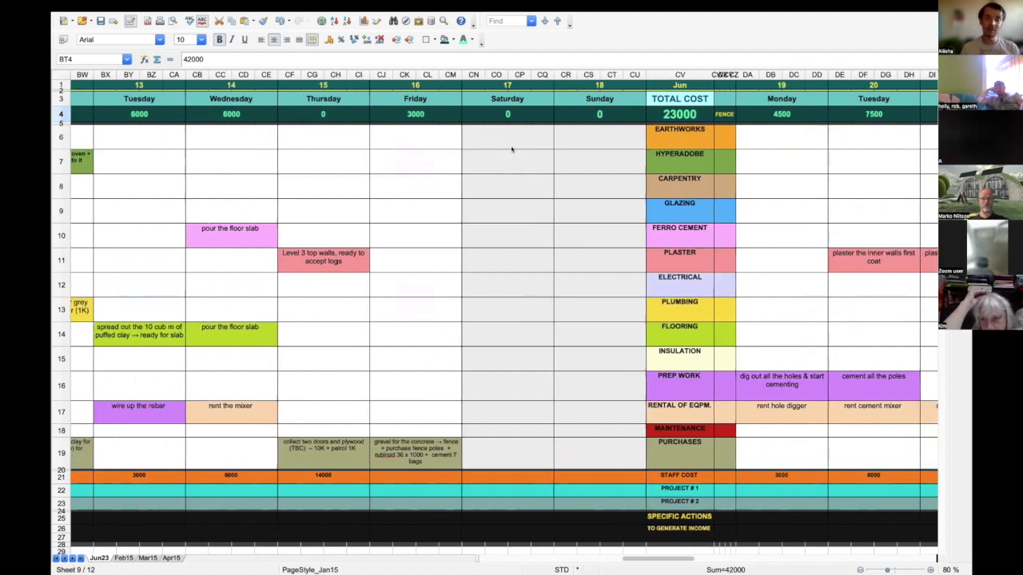
pyautogui.hscroll(-4, 512, 149)
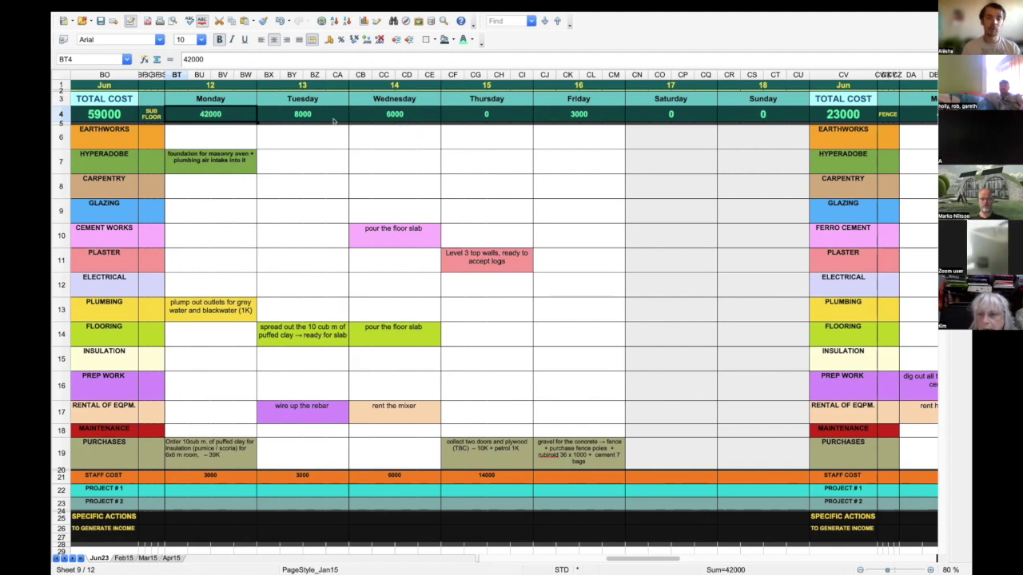
# Review the tasks and costs of the opening WALLS week and the FINANCE week after it
pyautogui.hscroll(-20, 241, 148)
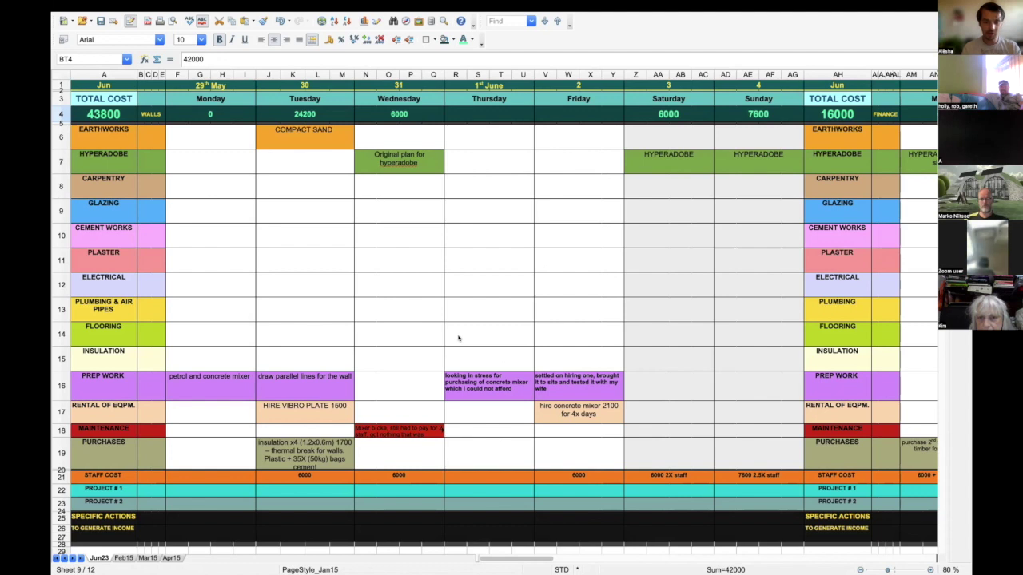
pyautogui.hscroll(1, 458, 338)
pyautogui.hscroll(6, 448, 342)
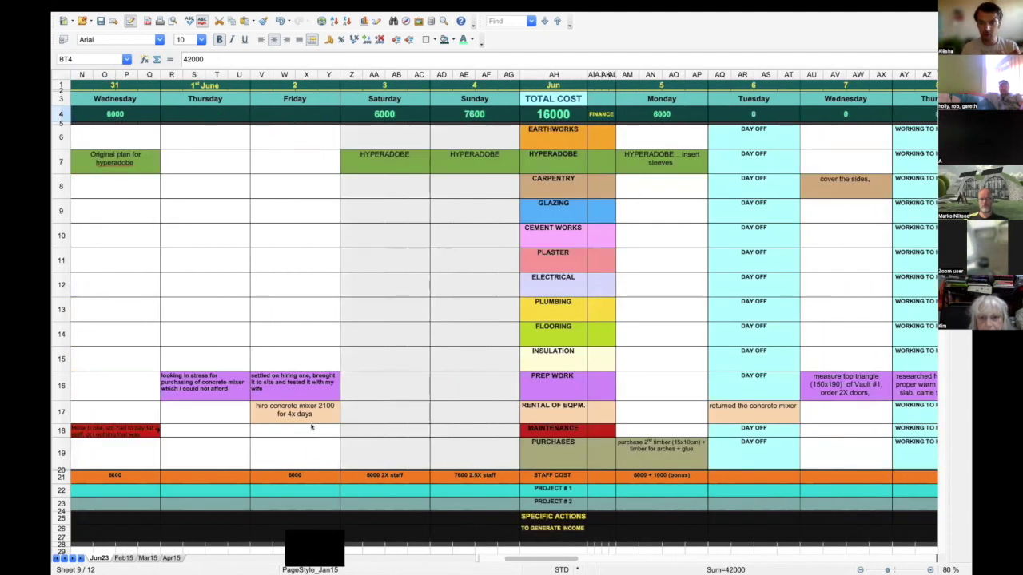
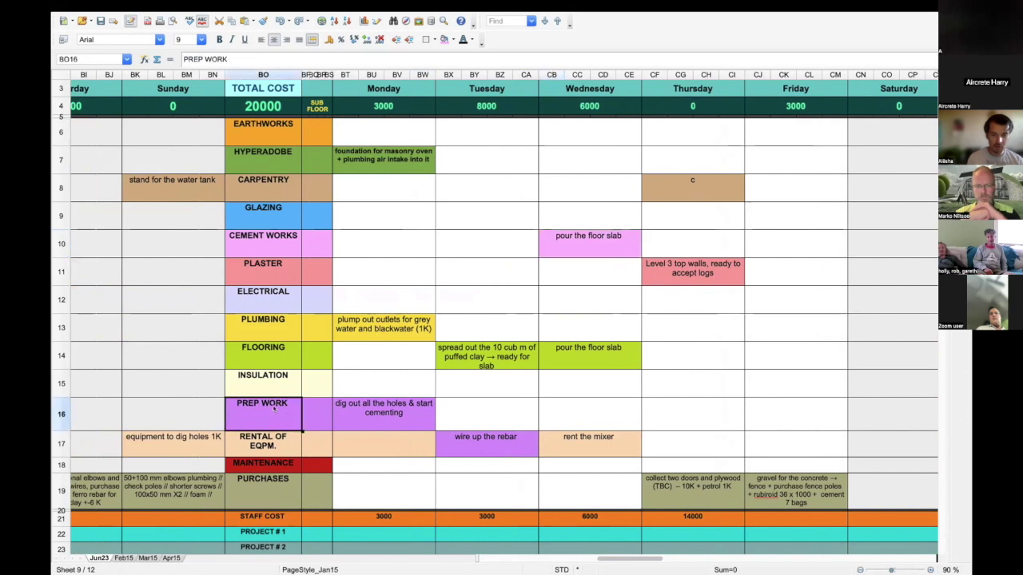
# Inspect Monday's prep work and plumbing entries in the SUB FLOOR week
pyautogui.click(389, 404)
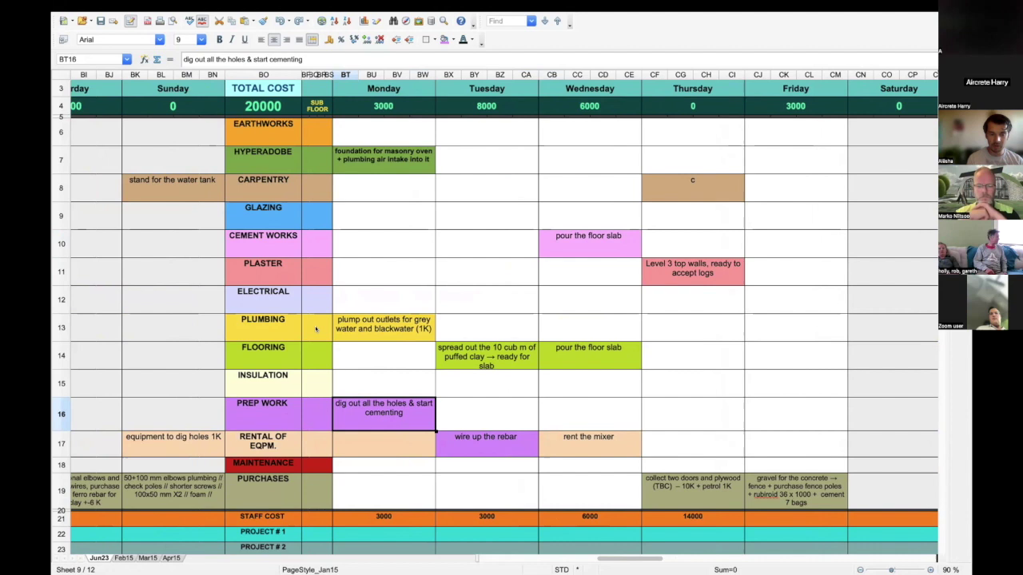
pyautogui.click(380, 324)
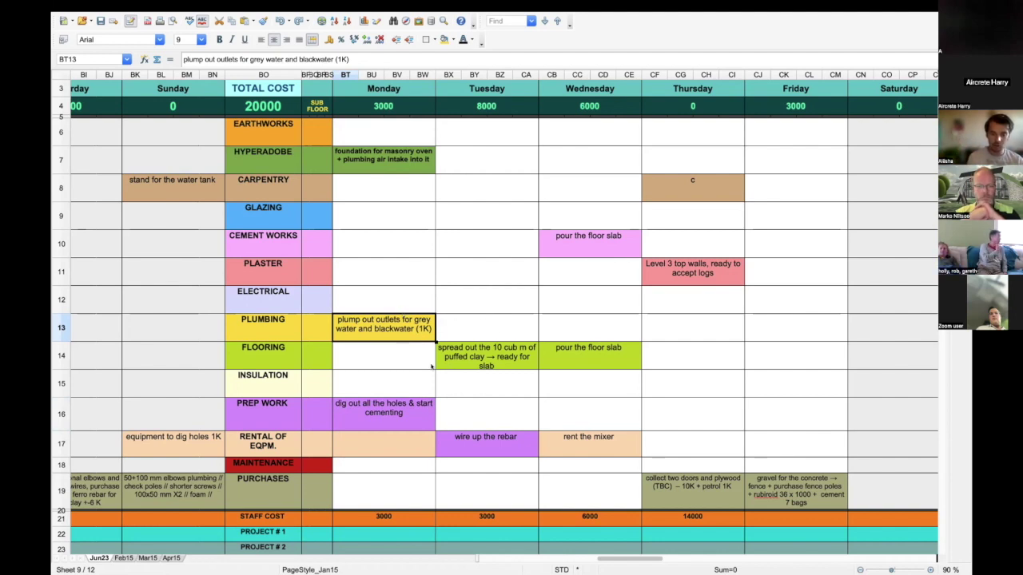
# Review the SUB FLOOR week's tasks by selecting the plumbing, flooring, prep work, rebar, mixer, cement, plaster and carpentry entries together
pyautogui.click(477, 358)
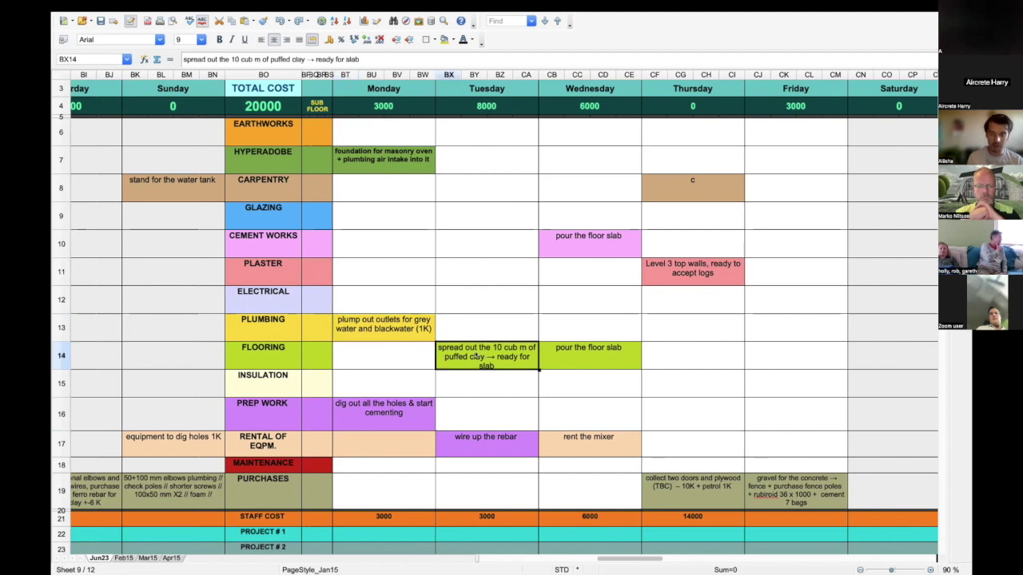
pyautogui.click(390, 330)
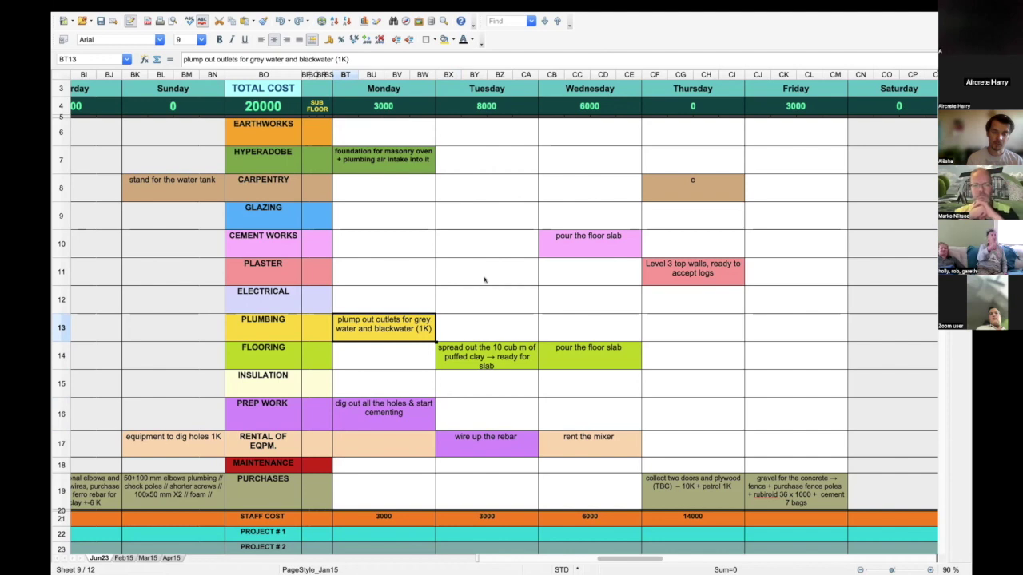
pyautogui.click(466, 348)
pyautogui.click(406, 326)
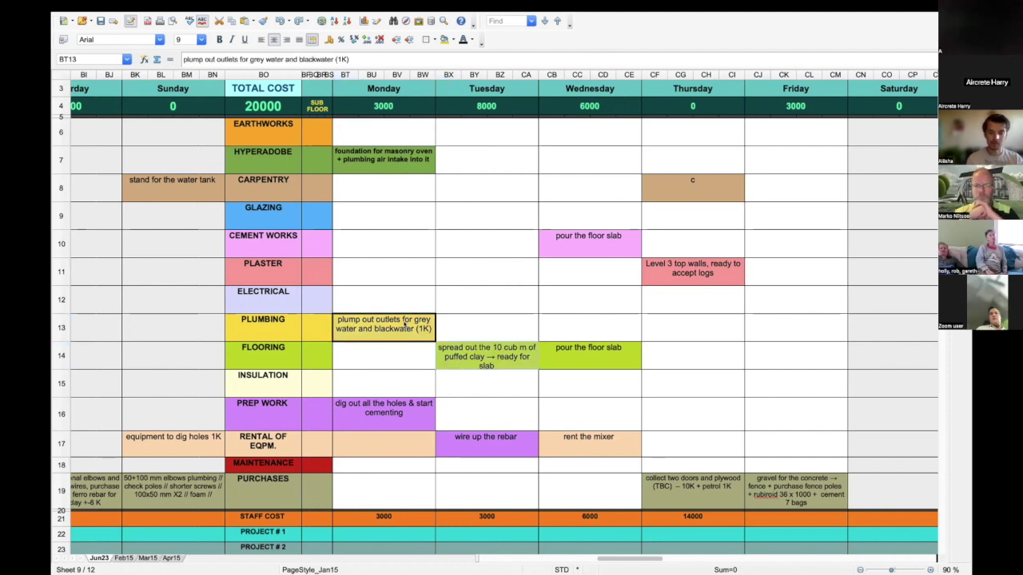
pyautogui.click(396, 412)
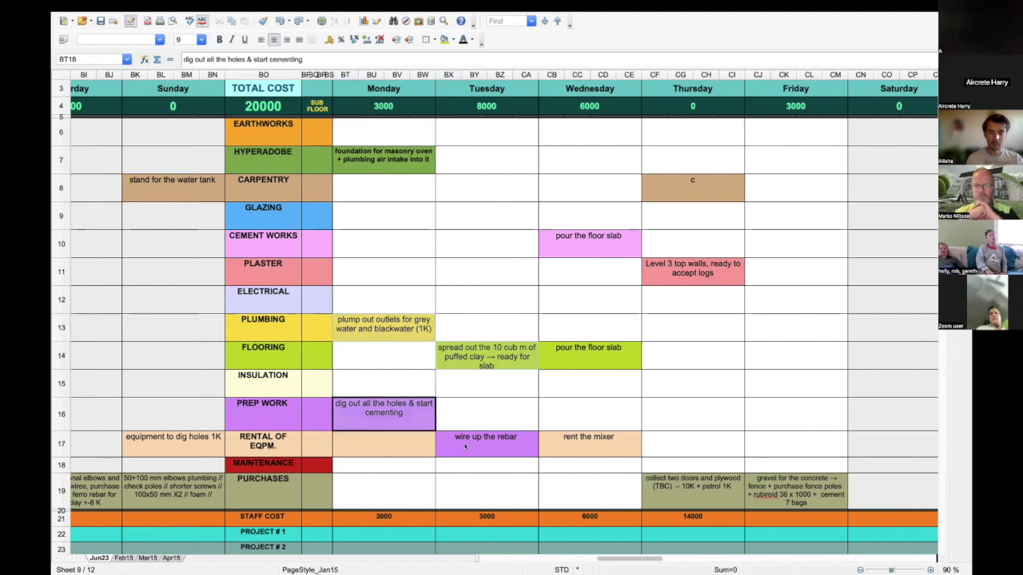
pyautogui.click(465, 447)
pyautogui.click(547, 364)
pyautogui.click(567, 446)
pyautogui.click(605, 235)
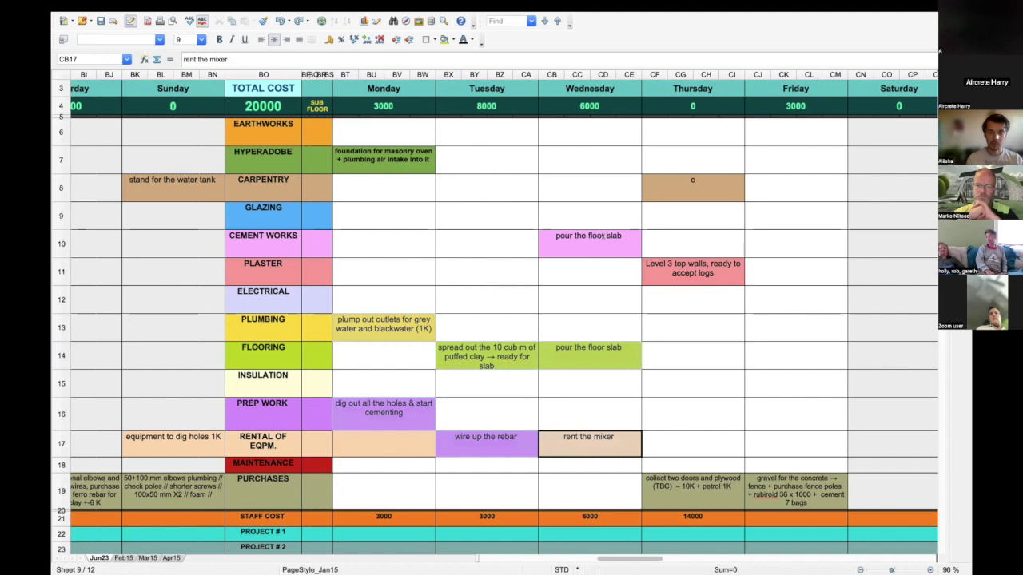
pyautogui.click(685, 274)
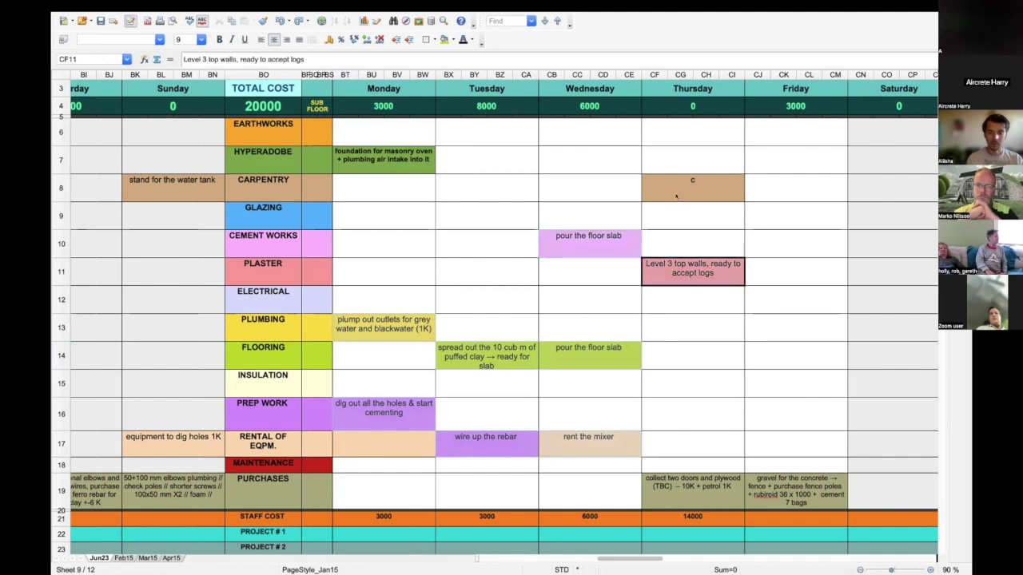
pyautogui.click(675, 188)
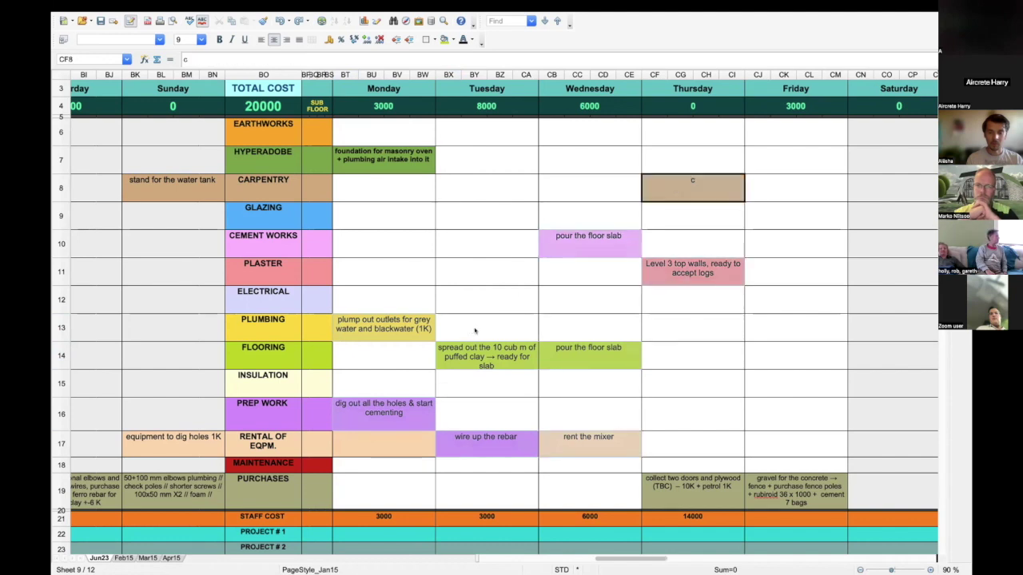
pyautogui.scroll(-2, 475, 329)
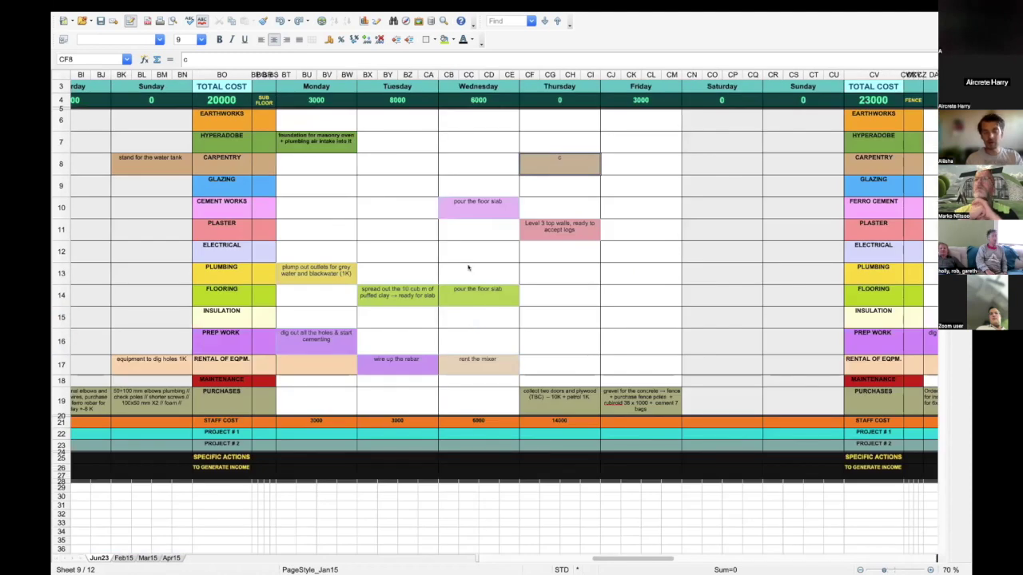
pyautogui.scroll(-2, 468, 268)
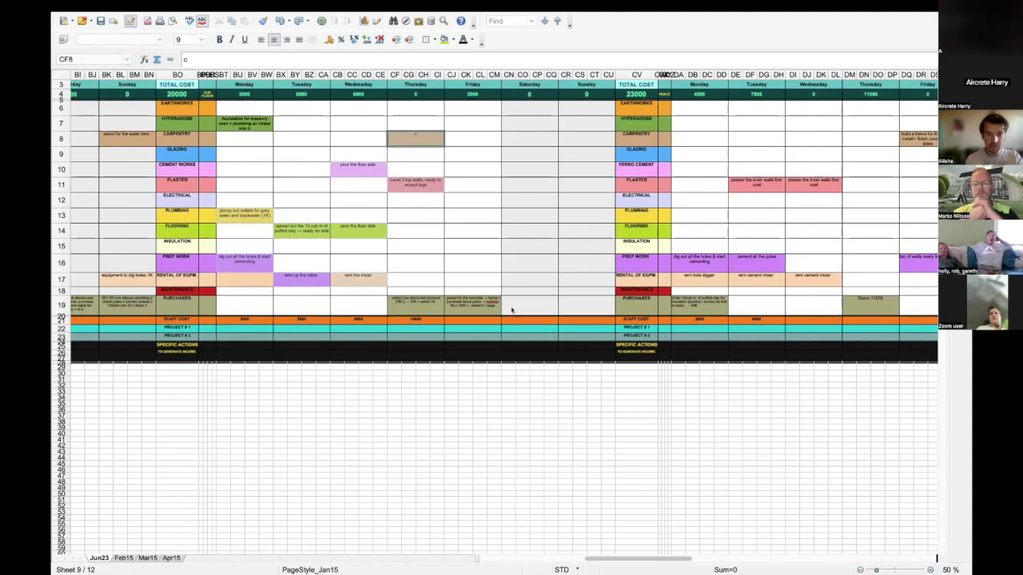
# Try moving the "pour the floor slab" flooring task of the SUB FLOOR week from Wednesday to Friday
pyautogui.click(426, 229)
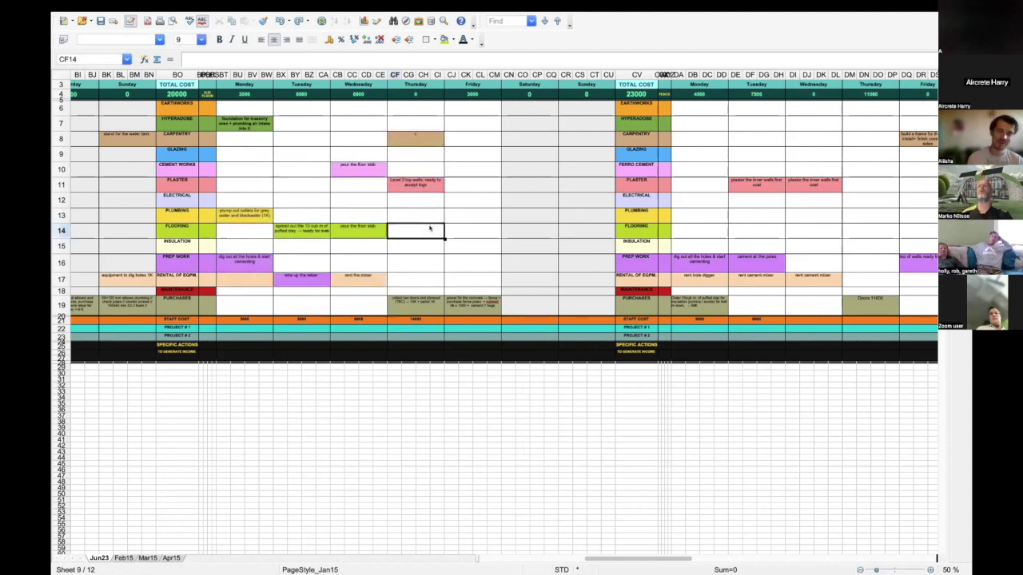
pyautogui.click(356, 228)
pyautogui.hotkey('ctrl', 'c')
pyautogui.click(463, 231)
pyautogui.hotkey('ctrl', 'v')
pyautogui.click(361, 227)
pyautogui.hotkey('ctrl', 'x')
pyautogui.click(458, 232)
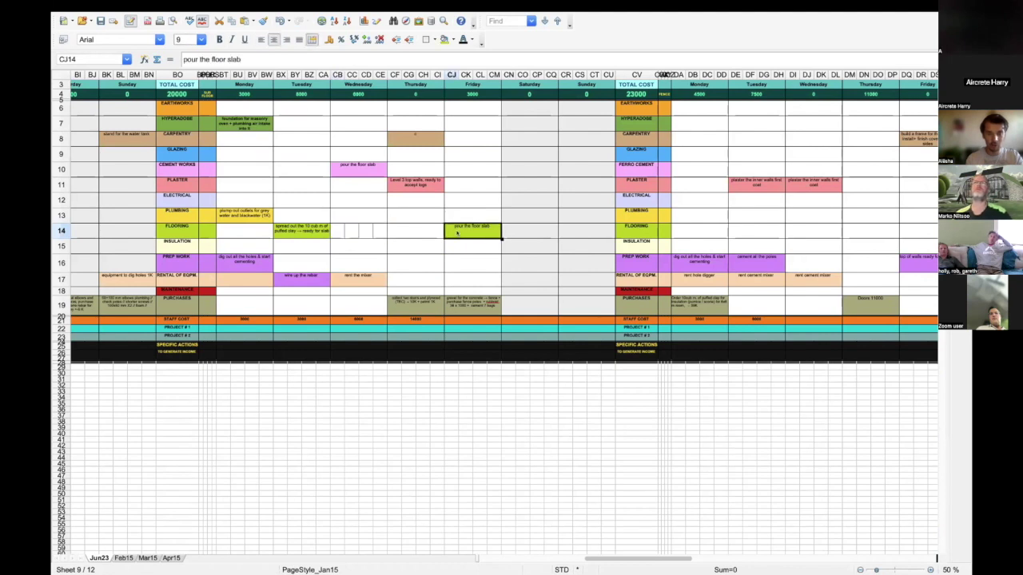
# Put the "pour the floor slab" flooring task back on Wednesday and clear its copy from Friday
pyautogui.click(354, 225)
pyautogui.hotkey('ctrl', 'v')
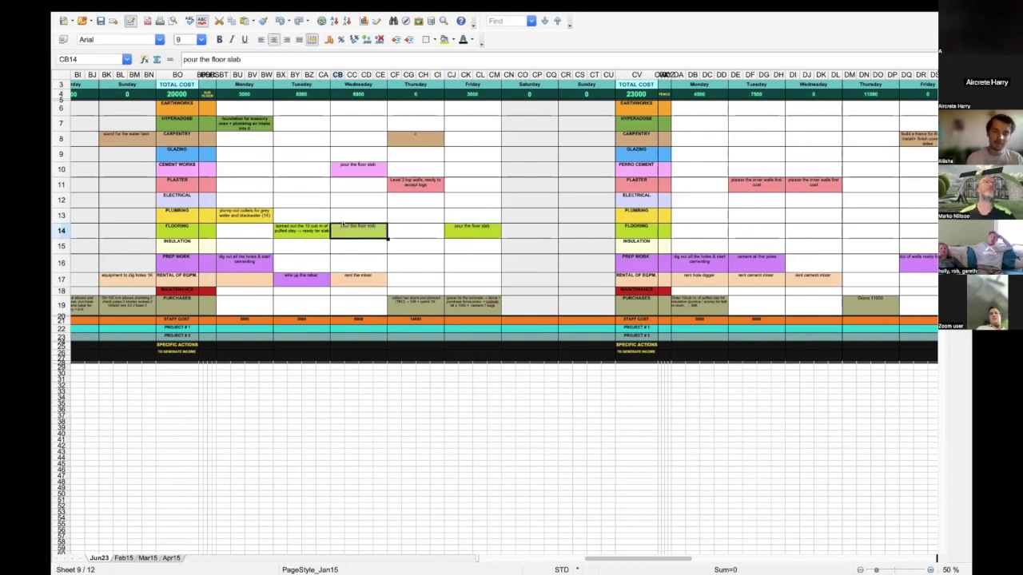
pyautogui.press('Right')
pyautogui.press('Right')
pyautogui.press('Delete')
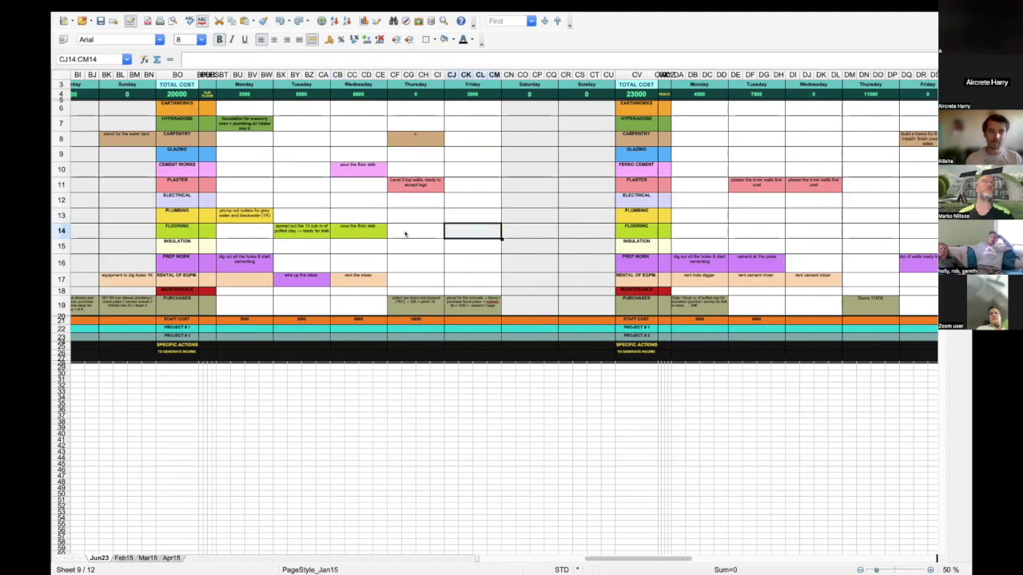
pyautogui.click(407, 235)
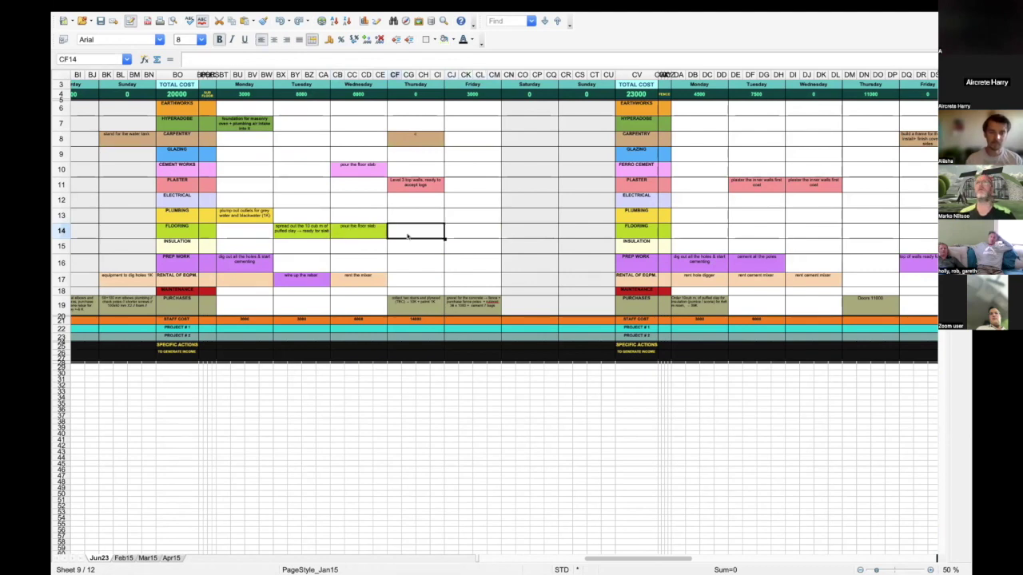
# Look back over the opening WALLS and FINANCE weeks and read the maintenance note for Wednesday 31
pyautogui.keyDown('ctrl'); pyautogui.scroll(2, 407, 235); pyautogui.keyUp('ctrl')
pyautogui.hscroll(1, 411, 236)
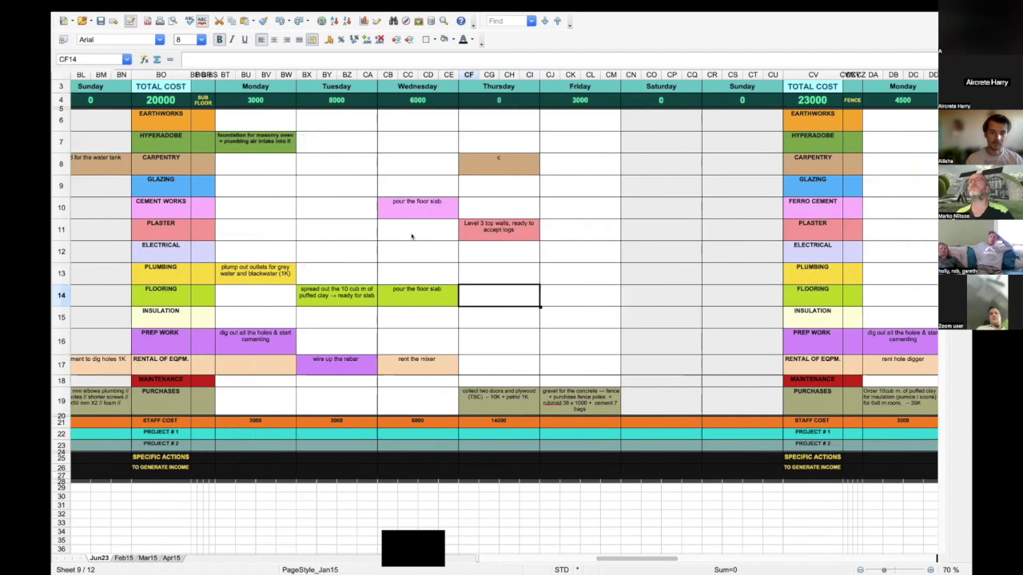
pyautogui.hscroll(1, 412, 236)
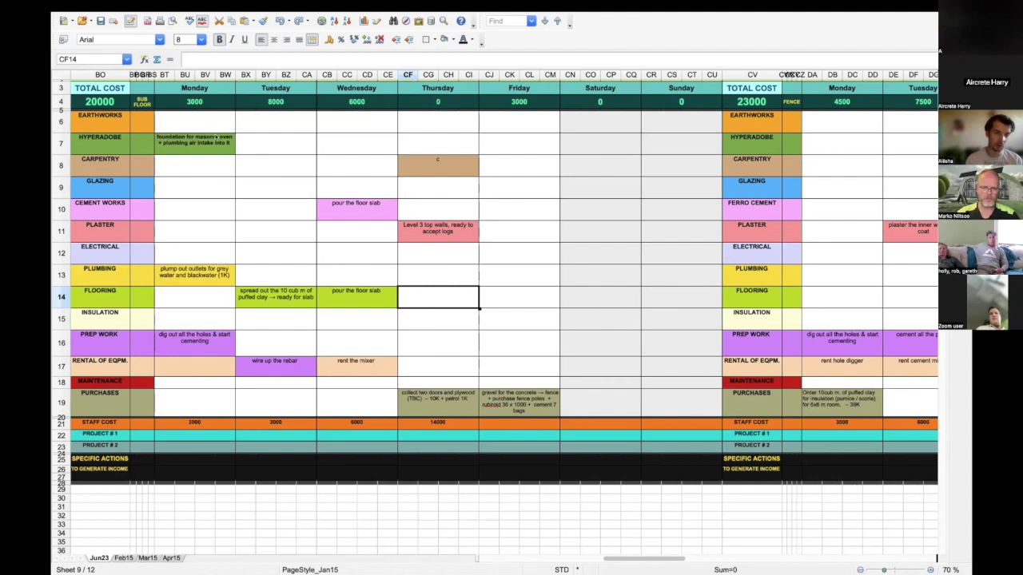
pyautogui.hscroll(-15, 222, 184)
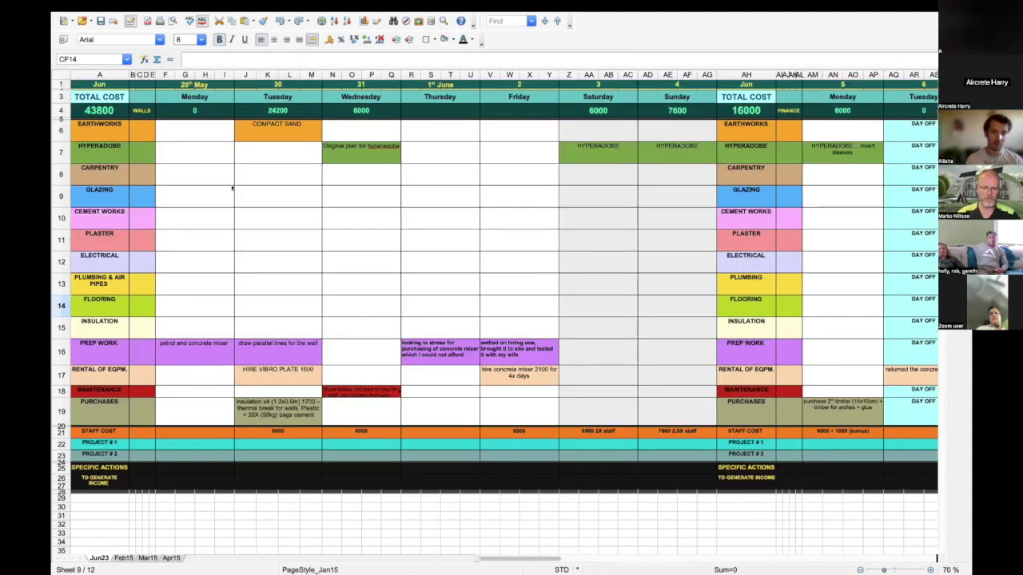
pyautogui.hscroll(3, 232, 188)
pyautogui.hscroll(4, 232, 188)
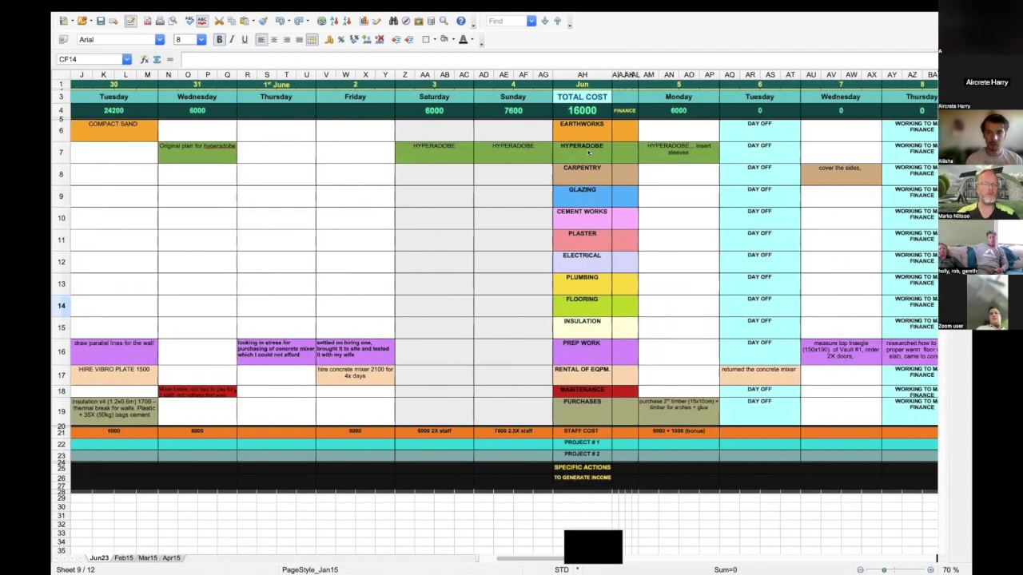
pyautogui.click(87, 392)
pyautogui.hscroll(-3, 144, 397)
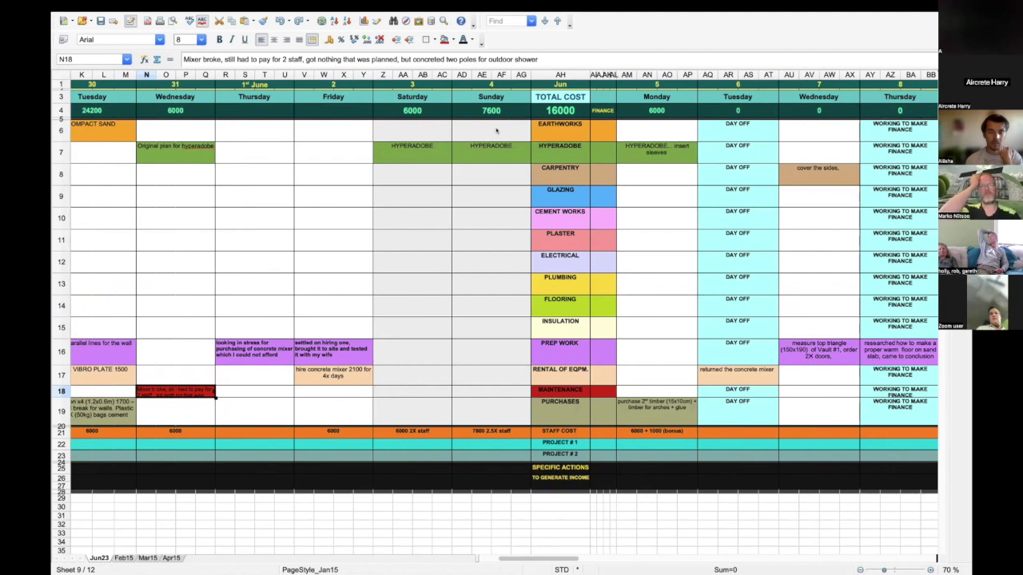
pyautogui.hscroll(2, 495, 130)
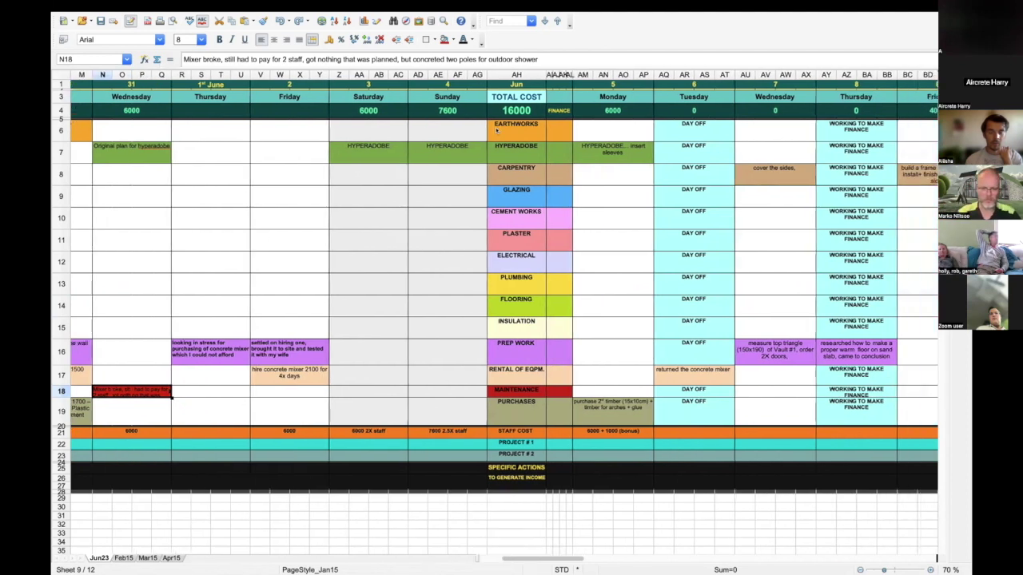